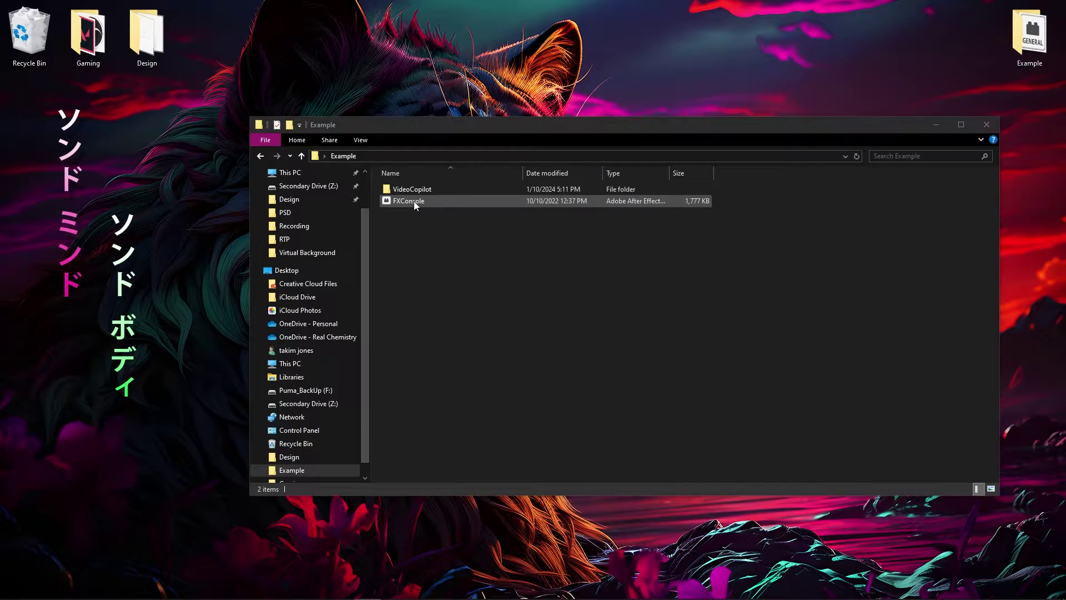
Copy the FXConsole plugin file from the Example folder to the clipboard
{"action": "left_click", "coordinate": [414, 201]}
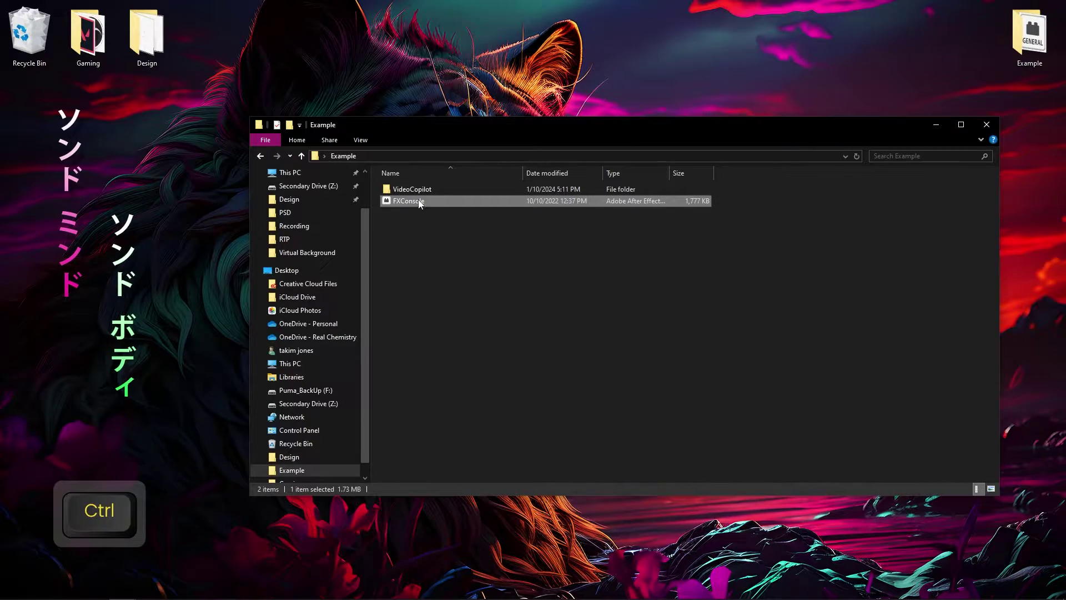
{"action": "key", "text": "ctrl+c"}
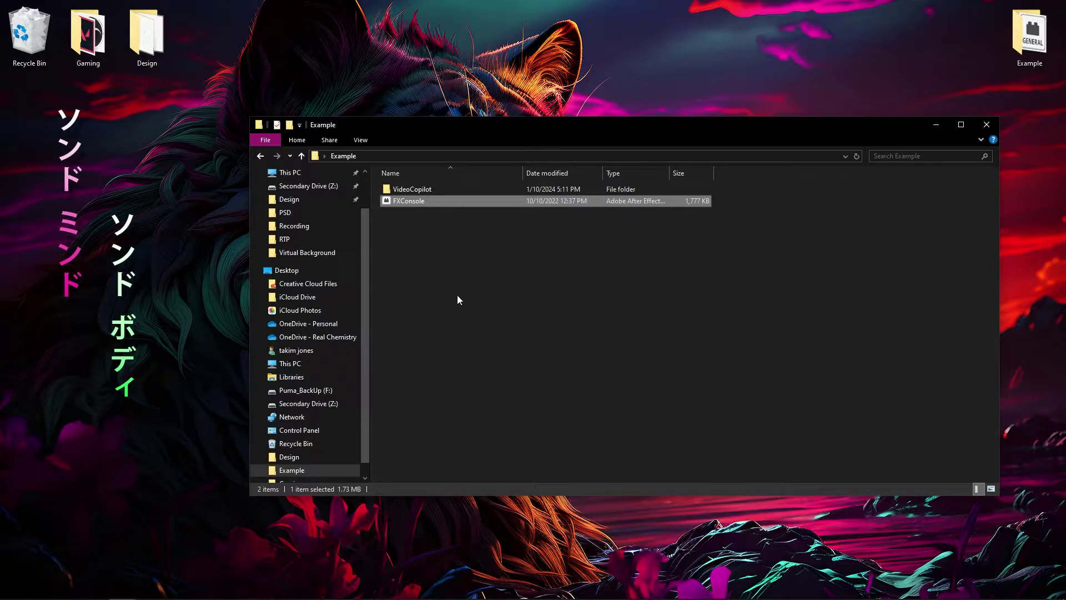
{"action": "left_click", "coordinate": [468, 338]}
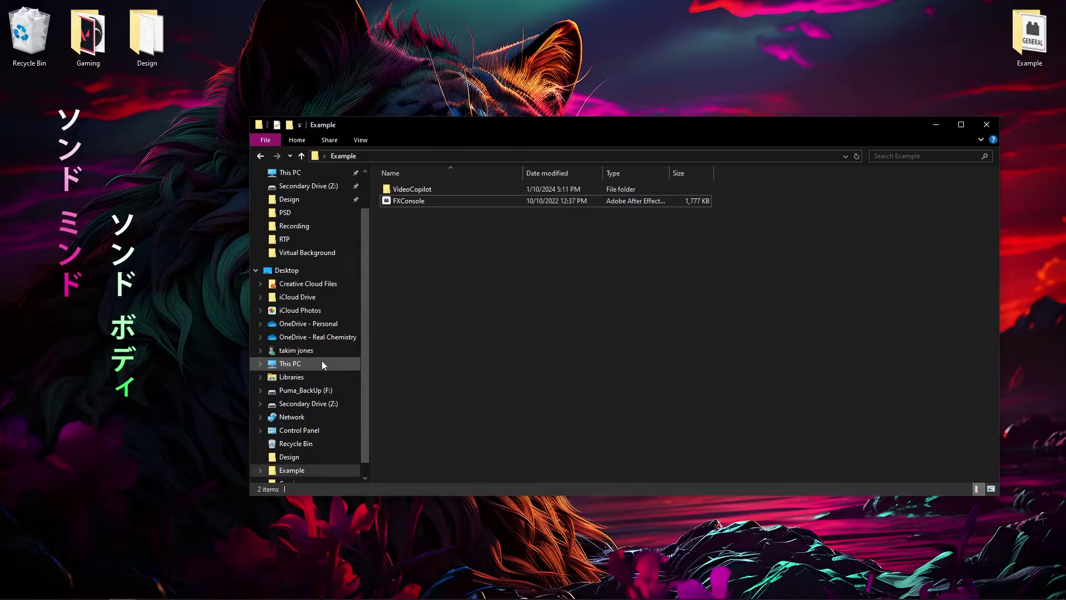
Go to C:\Program Files\Adobe\Adobe After Effects 2024\Support Files\Plug-ins and select VideoCopilot
{"action": "scroll", "coordinate": [321, 361], "scroll_direction": "up", "scroll_amount": 1}
{"action": "left_click", "coordinate": [290, 217]}
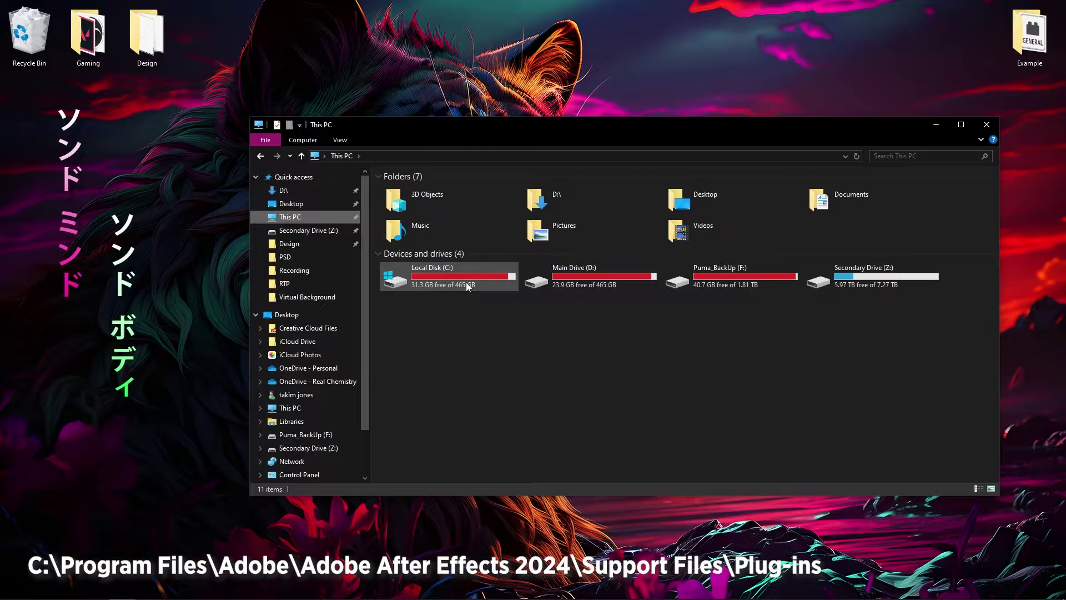
{"action": "double_click", "coordinate": [447, 274]}
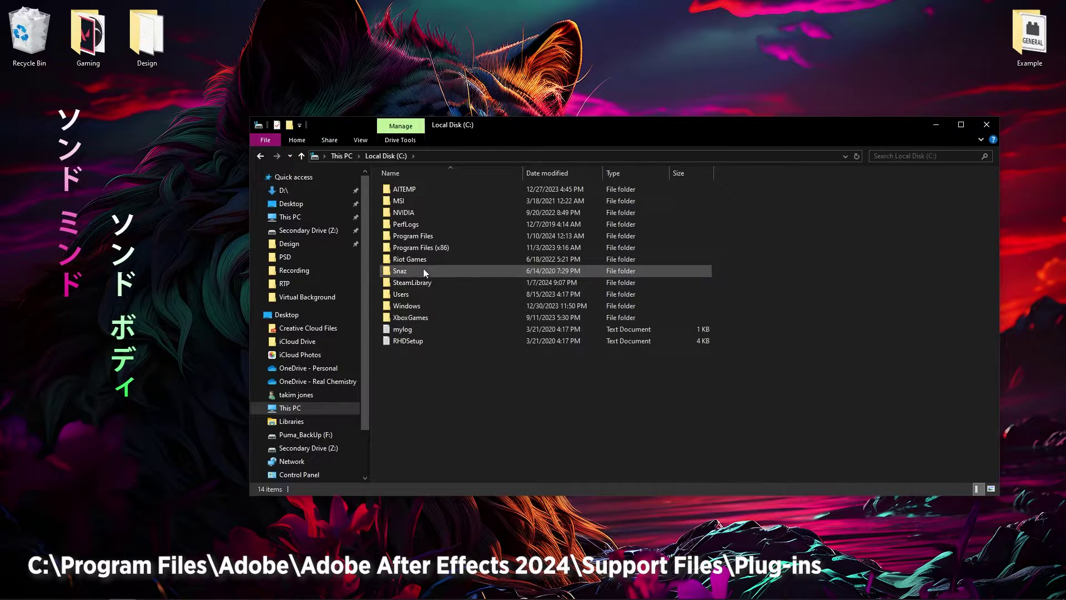
{"action": "double_click", "coordinate": [428, 237]}
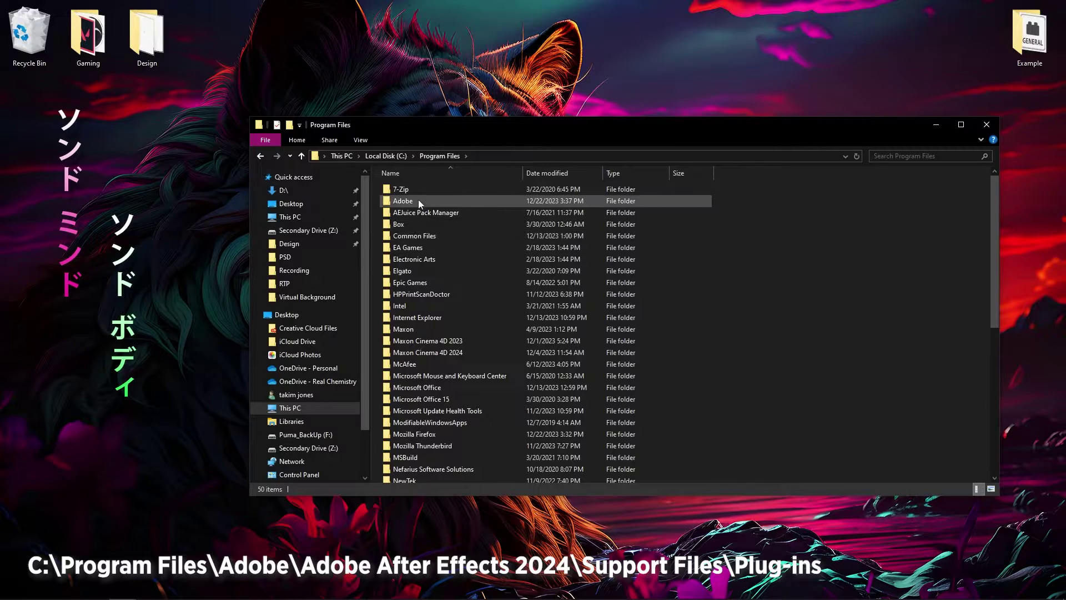
{"action": "double_click", "coordinate": [418, 200]}
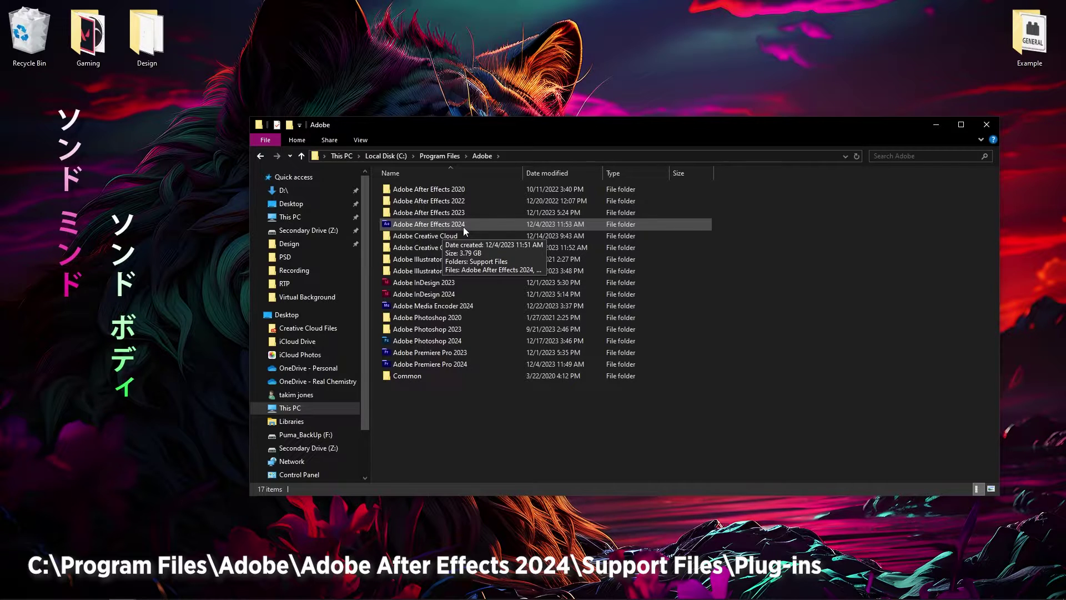
{"action": "double_click", "coordinate": [435, 225]}
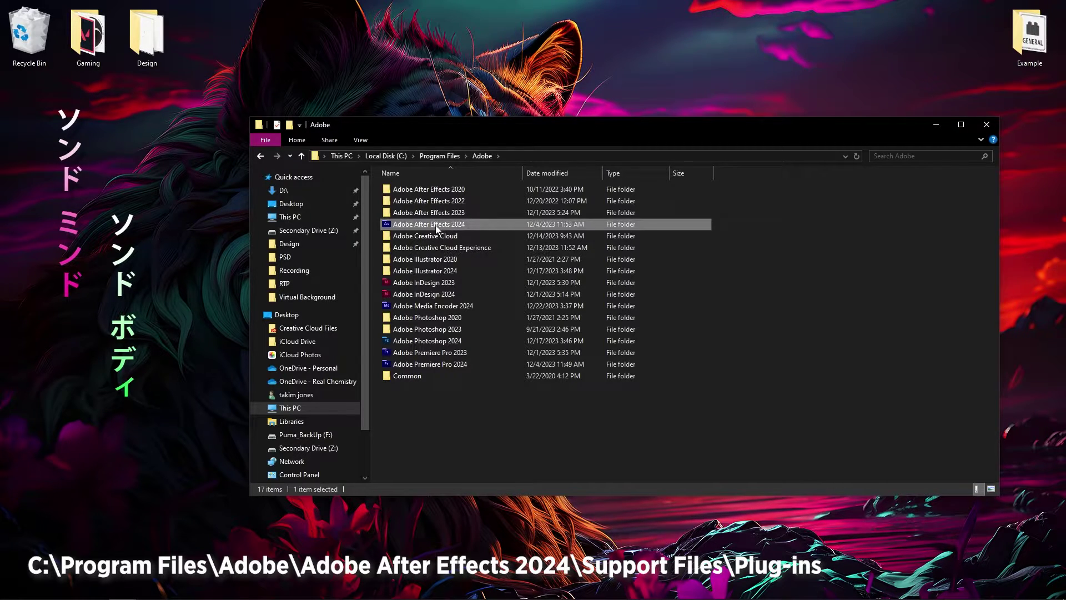
{"action": "double_click", "coordinate": [422, 190]}
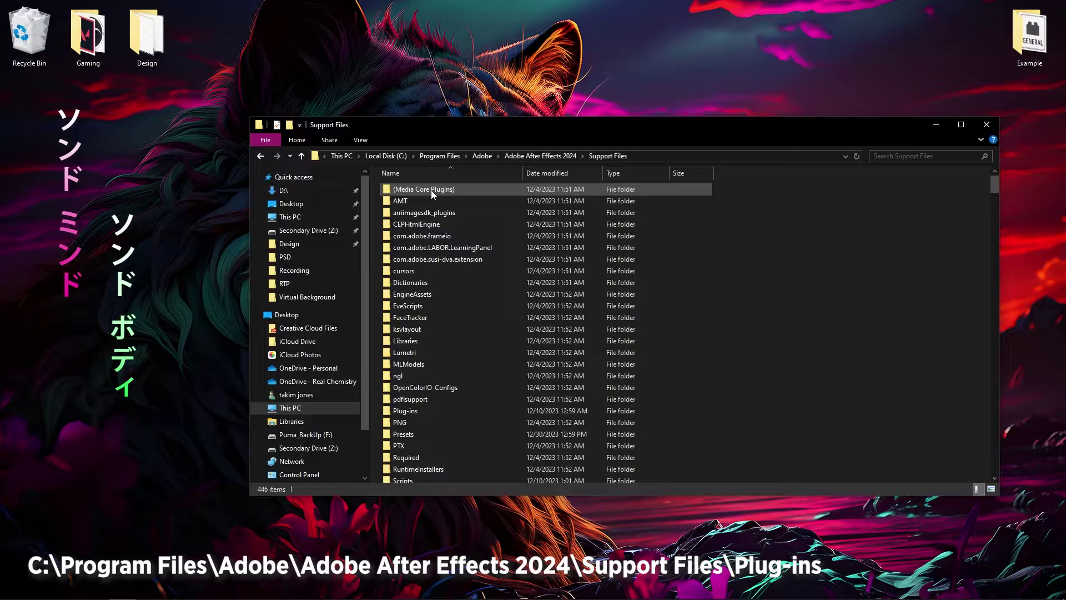
{"action": "double_click", "coordinate": [419, 410]}
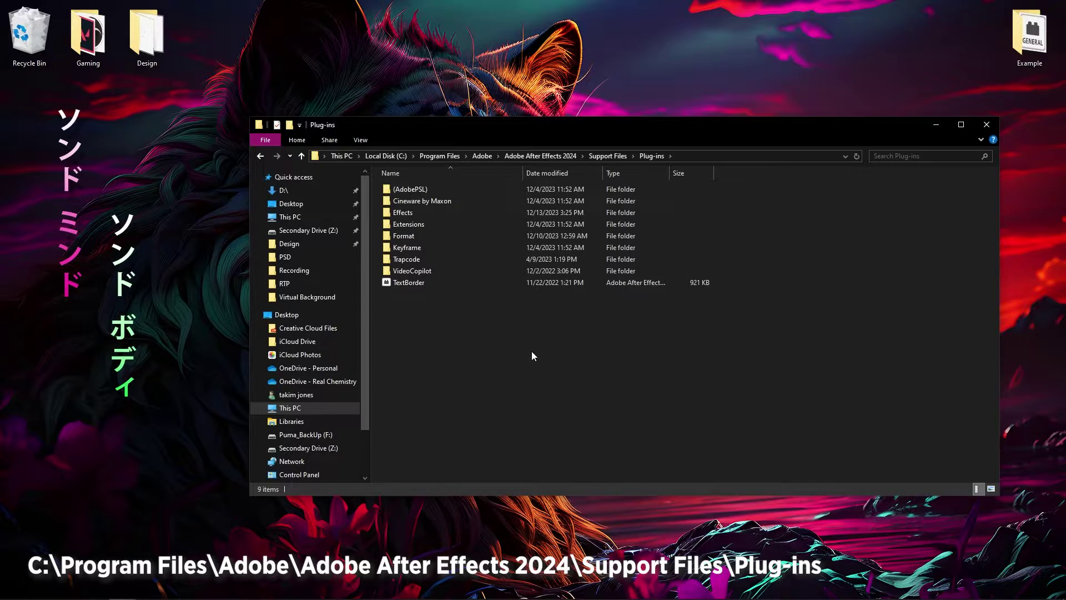
{"action": "left_click", "coordinate": [418, 273]}
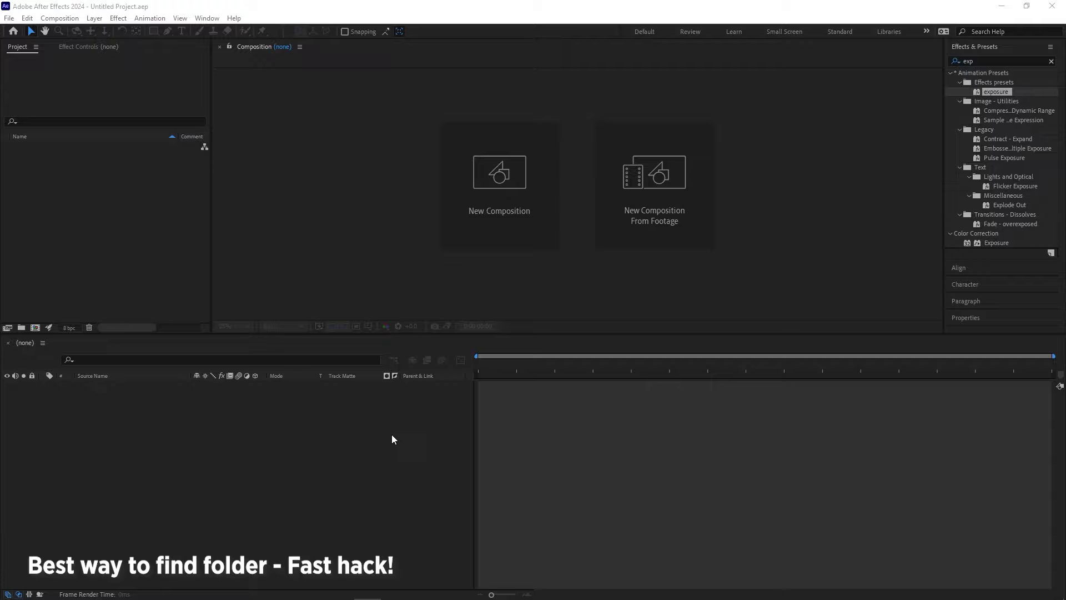
Search Windows for Task Manager and run it as administrator
{"action": "mouse_move", "coordinate": [367, 599]}
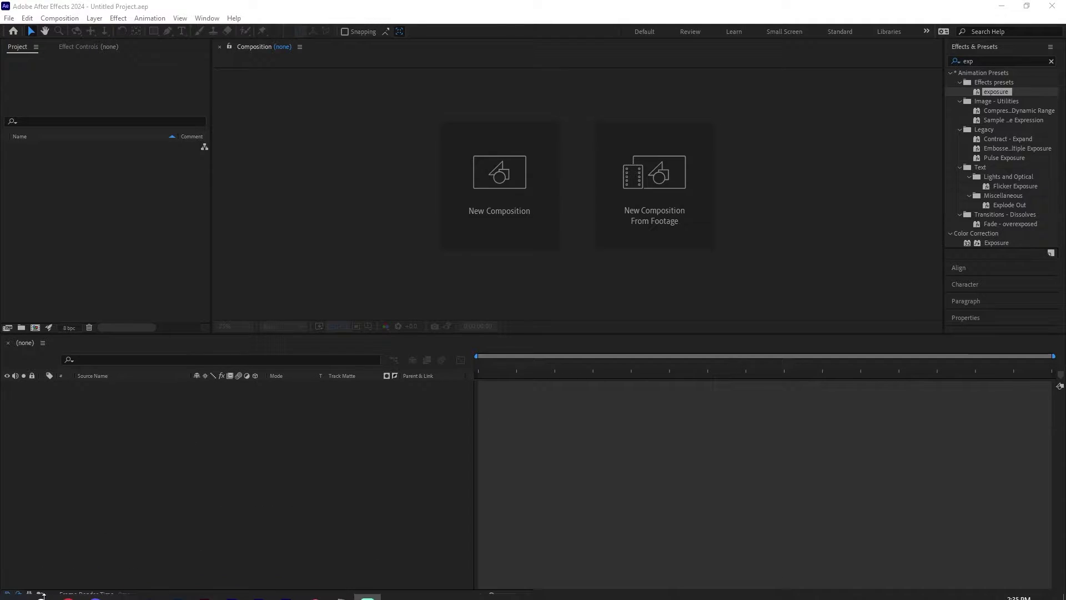
{"action": "left_click", "coordinate": [40, 588]}
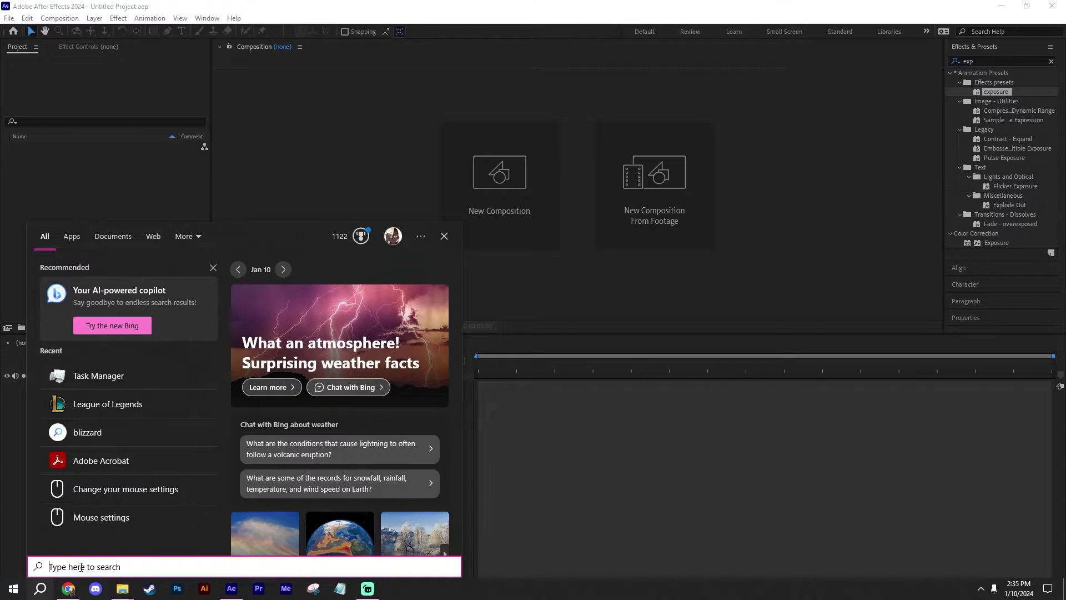
{"action": "type", "text": "task ma"}
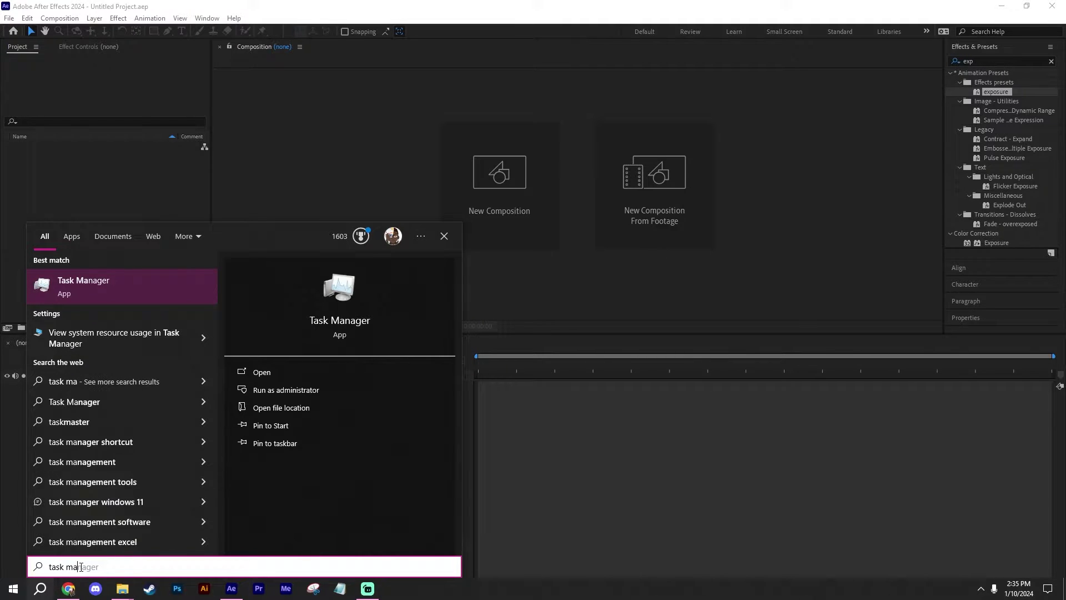
{"action": "left_click", "coordinate": [272, 390]}
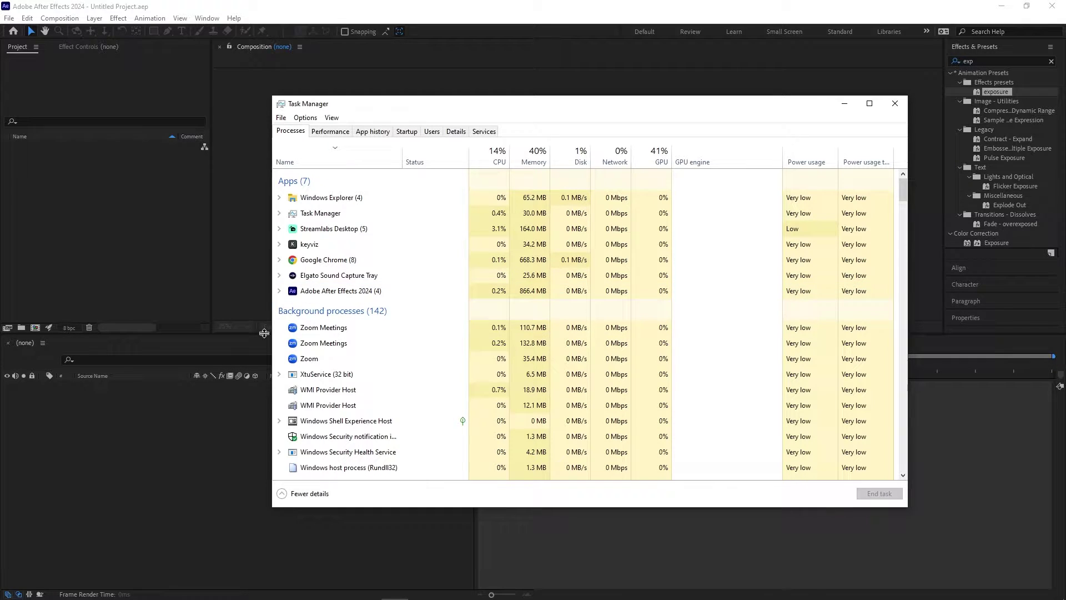
Open the file location of AfterFX.exe from Task Manager's Details list
{"action": "left_click", "coordinate": [457, 131]}
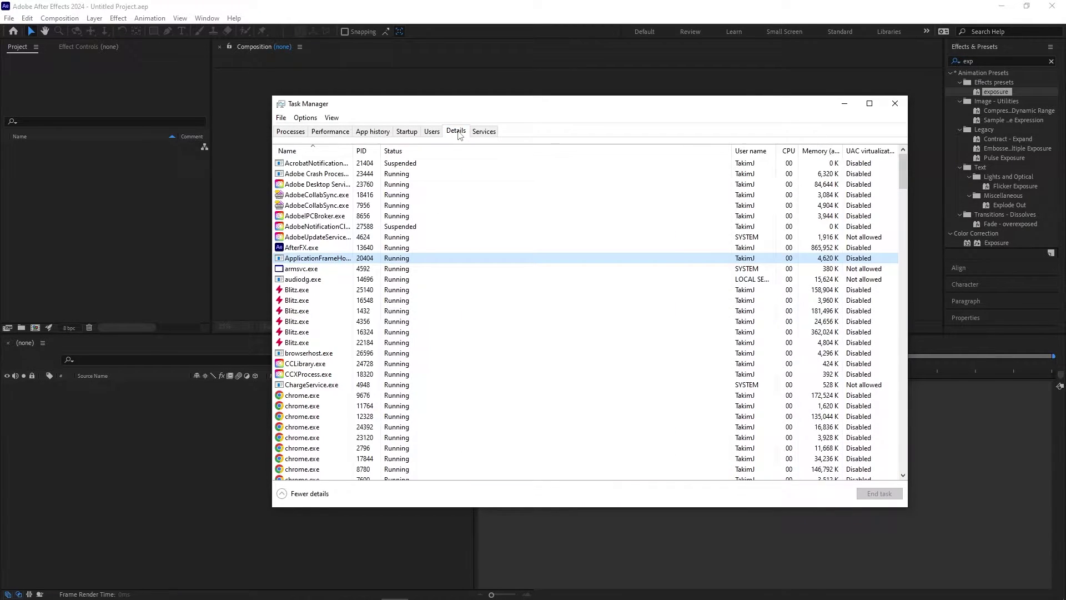
{"action": "left_click", "coordinate": [302, 248]}
{"action": "right_click", "coordinate": [303, 249]}
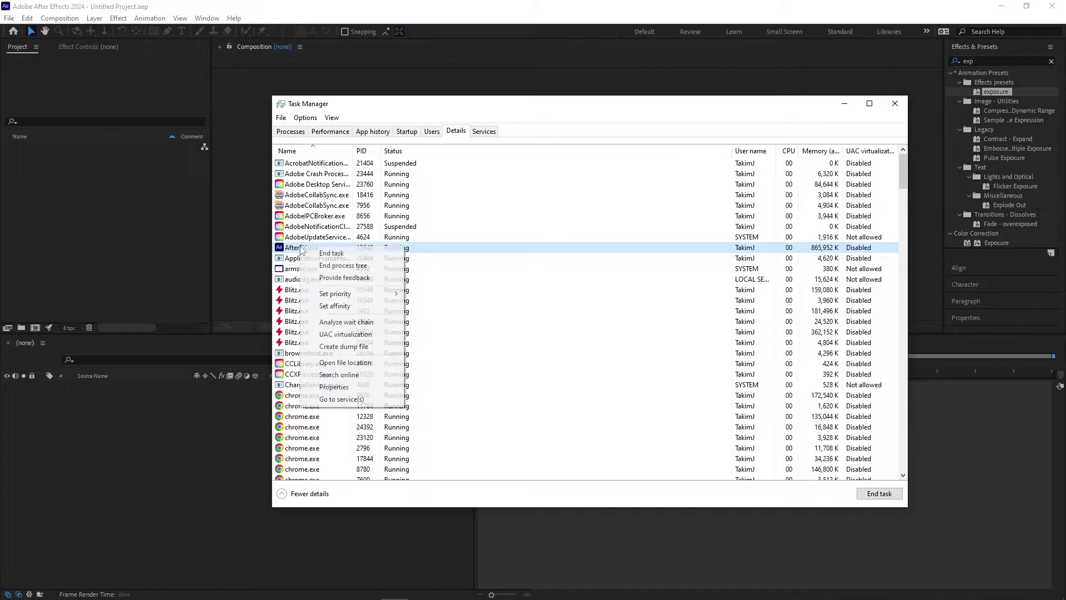
{"action": "left_click", "coordinate": [345, 363]}
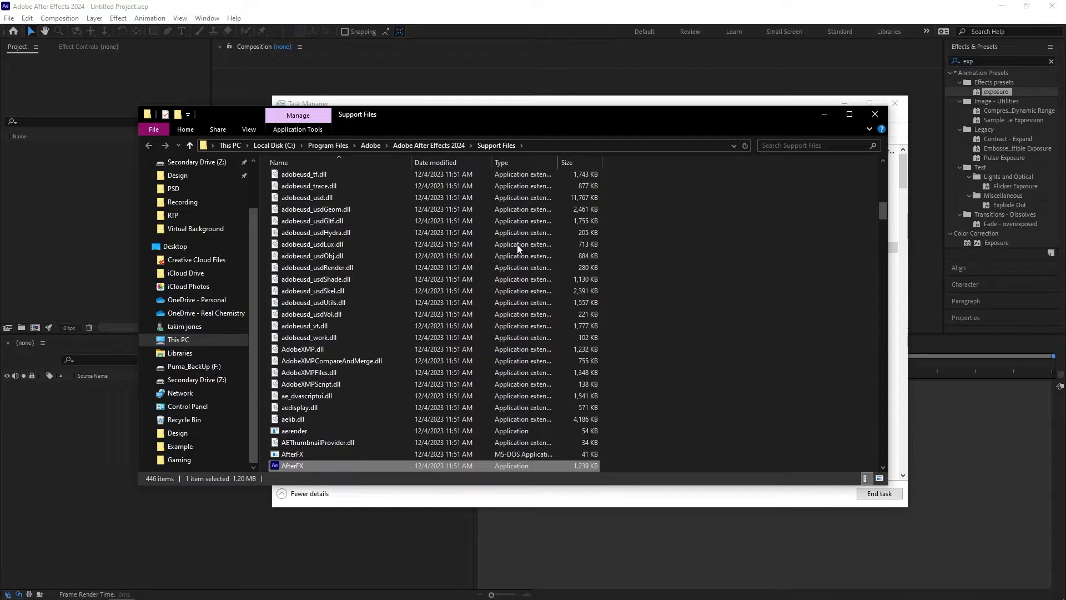
Browse Support Files into the Presets folder, then start a new empty After Effects project
{"action": "left_click", "coordinate": [428, 145]}
{"action": "double_click", "coordinate": [316, 180]}
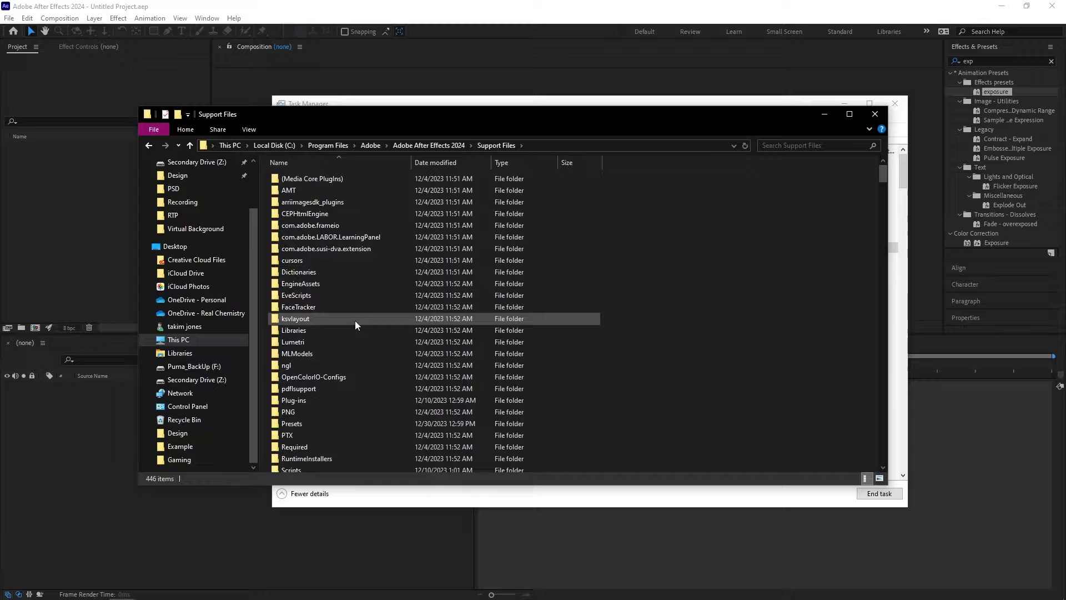
{"action": "scroll", "coordinate": [315, 421], "scroll_direction": "down", "scroll_amount": 2}
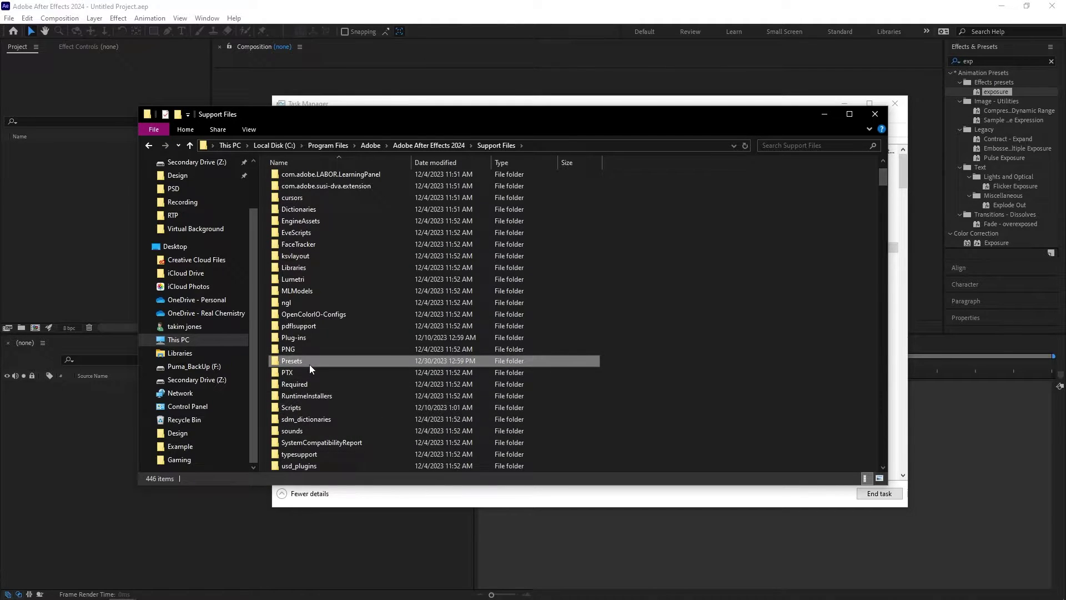
{"action": "double_click", "coordinate": [309, 363]}
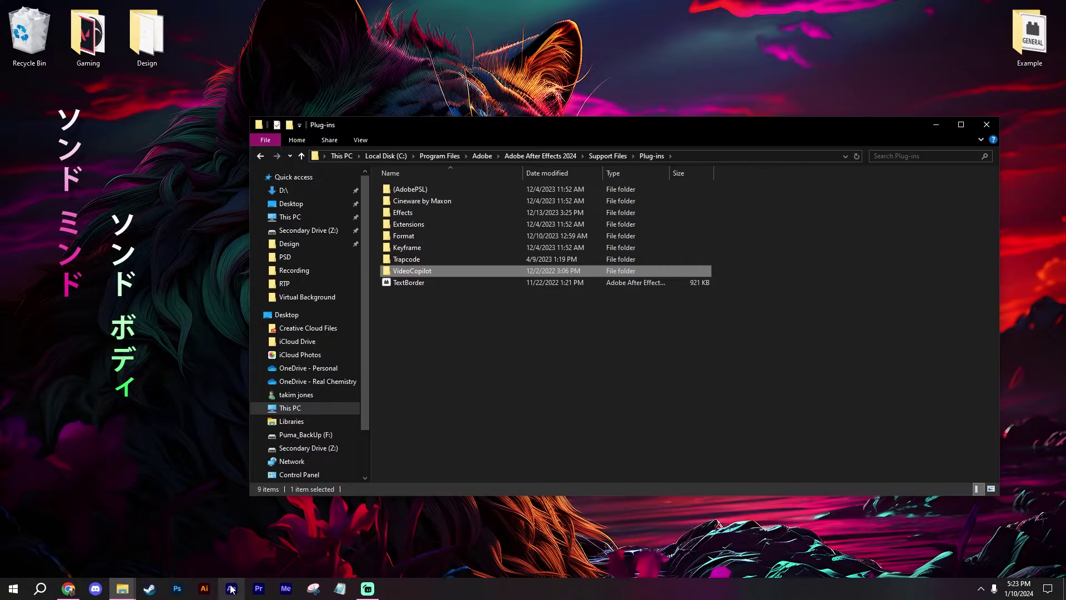
{"action": "left_click", "coordinate": [231, 588]}
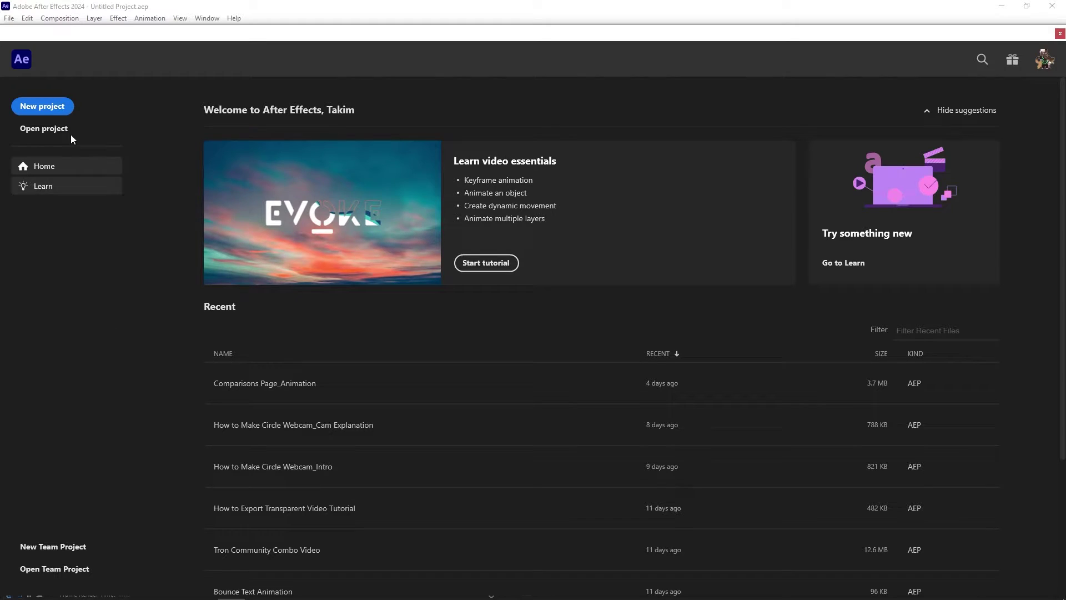
{"action": "left_click", "coordinate": [53, 111]}
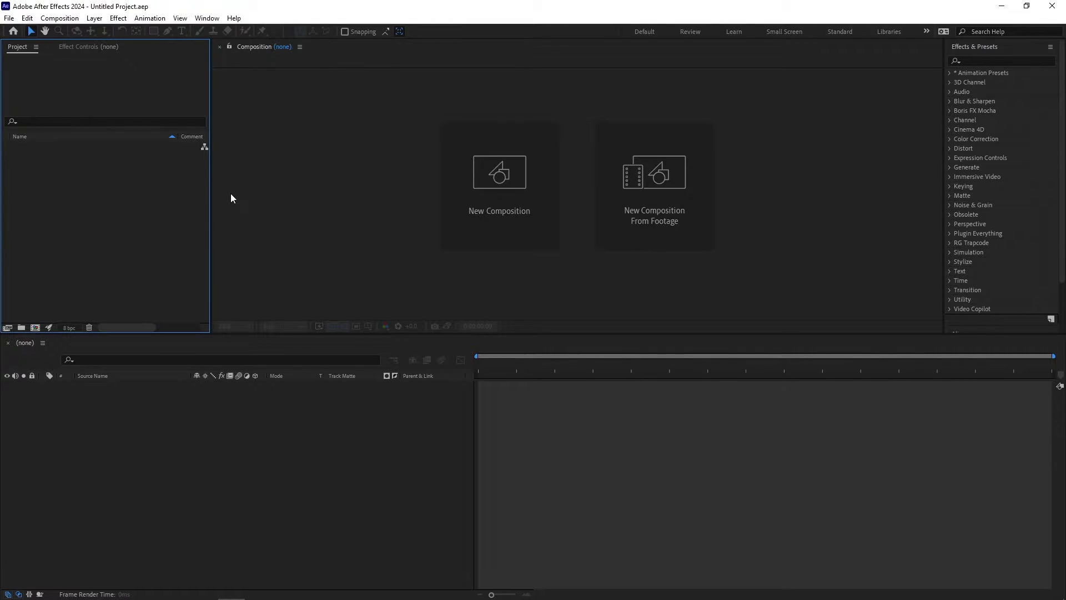
Show the FX Console.jsx panel from the Window menu
{"action": "left_click", "coordinate": [209, 19]}
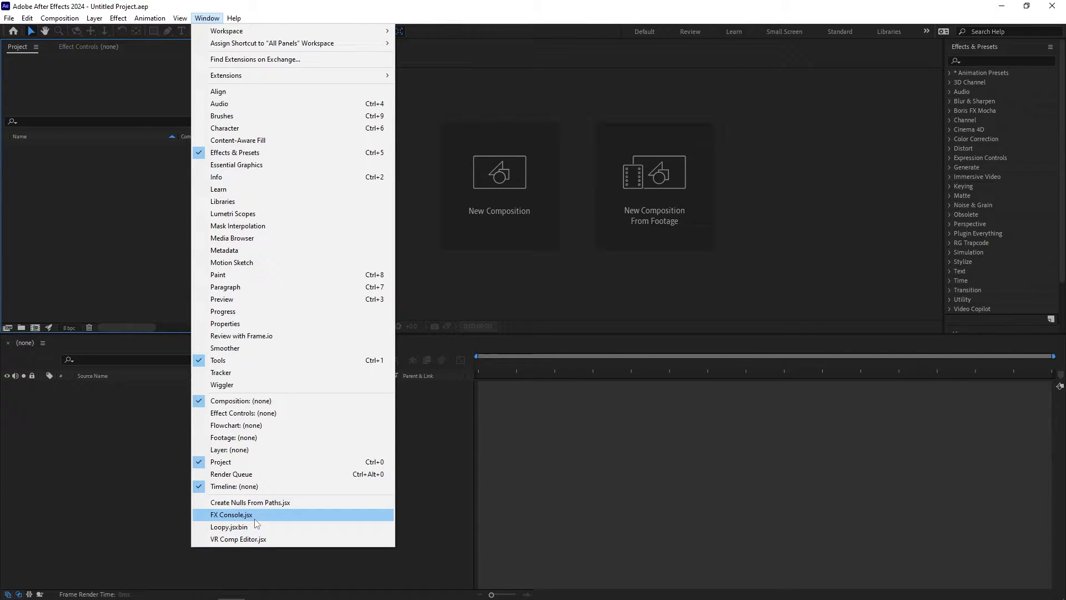
{"action": "left_click", "coordinate": [244, 515]}
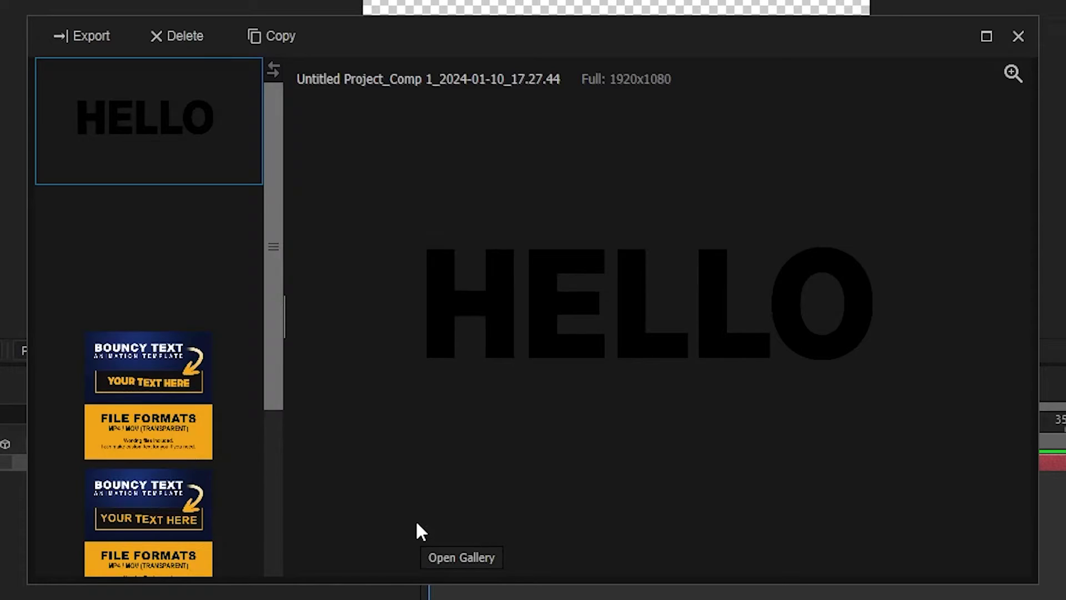
Preview the Bouncy Text thumbnails in the gallery, then reselect HELLO and view its export options
{"action": "left_click", "coordinate": [123, 257]}
{"action": "scroll", "coordinate": [128, 258], "scroll_direction": "down", "scroll_amount": 3}
{"action": "left_click", "coordinate": [132, 254]}
{"action": "left_click", "coordinate": [132, 344]}
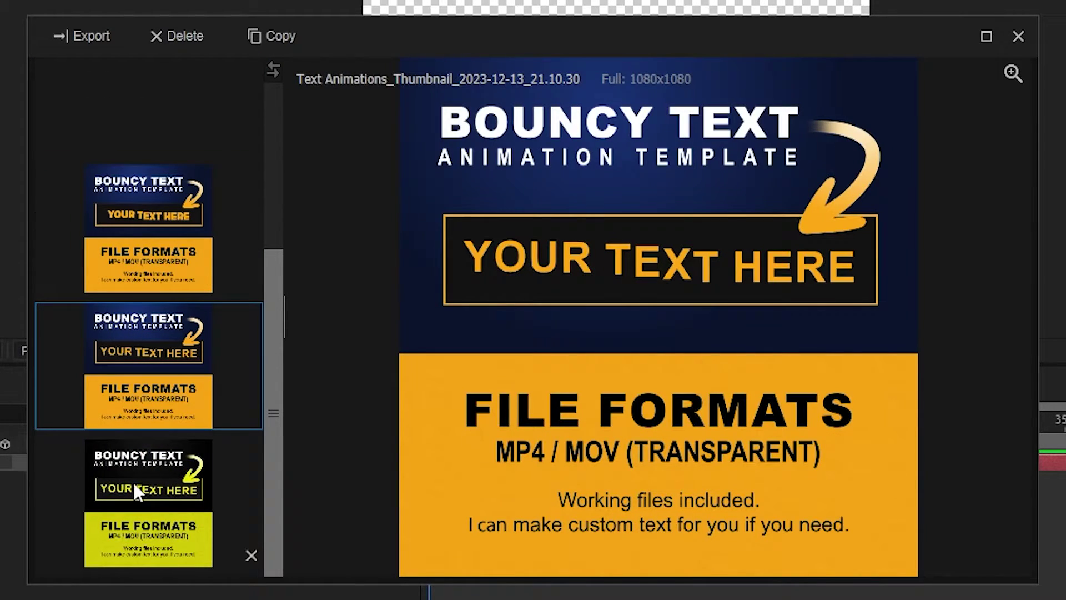
{"action": "left_click", "coordinate": [134, 485]}
{"action": "scroll", "coordinate": [149, 422], "scroll_direction": "up", "scroll_amount": 3}
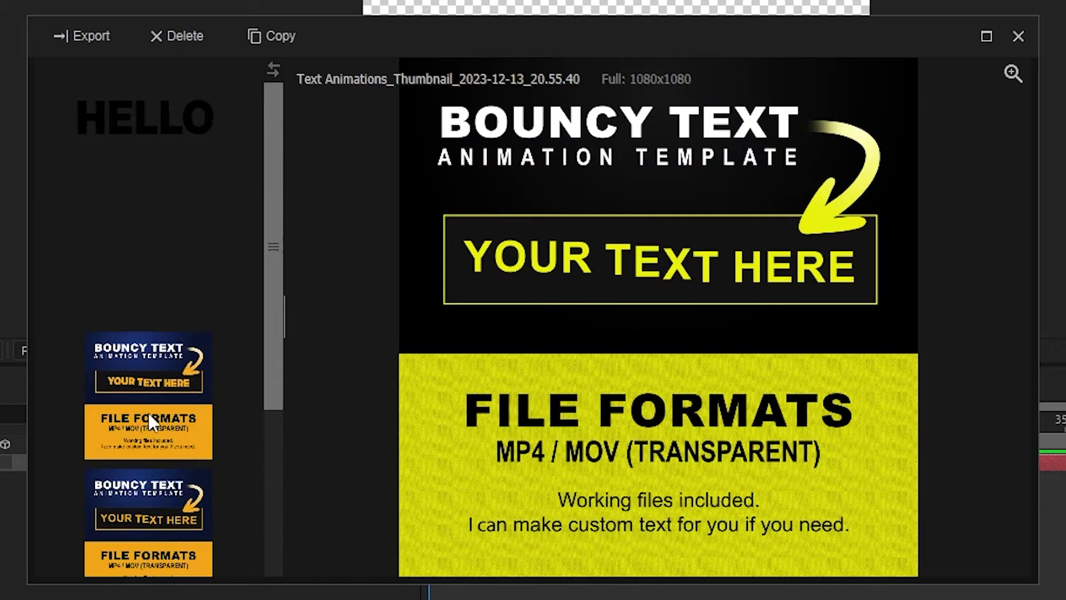
{"action": "left_click", "coordinate": [159, 133]}
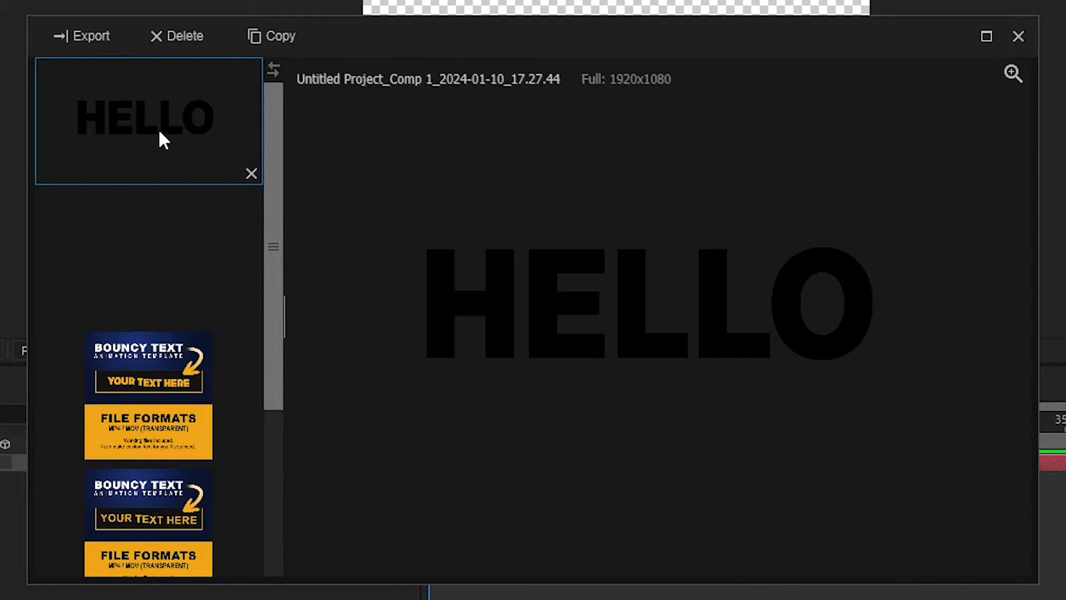
{"action": "left_click", "coordinate": [87, 37]}
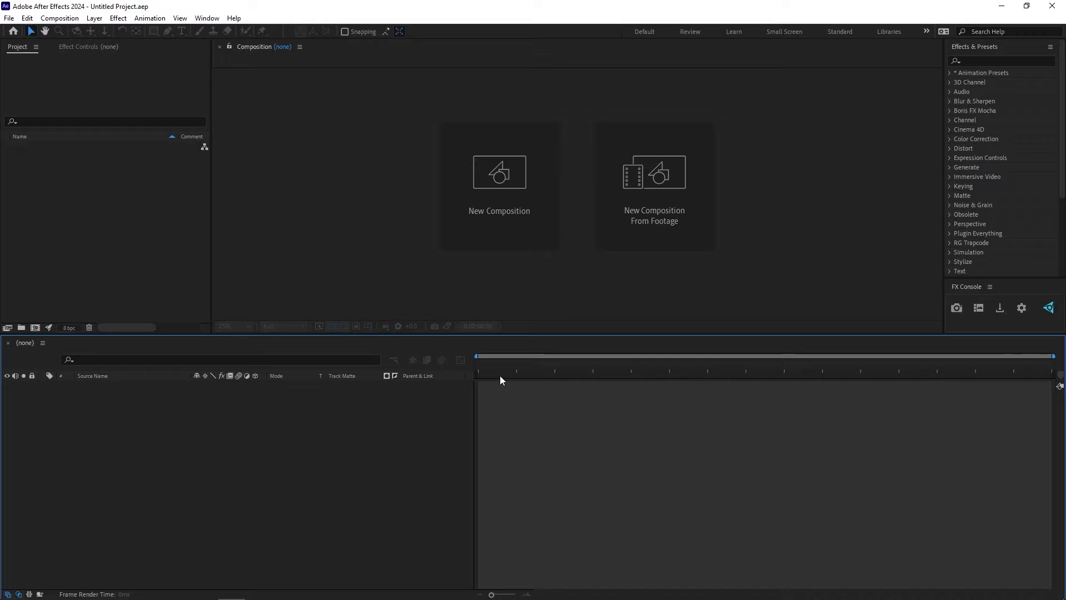
Create a new 1920x1080 composition
{"action": "left_click", "coordinate": [510, 175]}
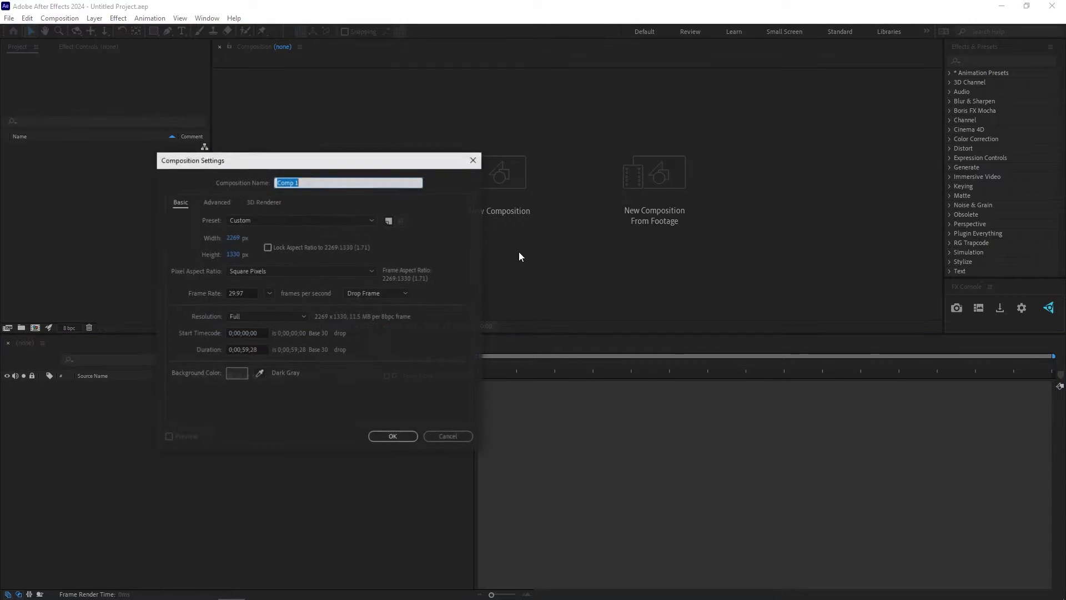
{"action": "left_click", "coordinate": [235, 238]}
{"action": "type", "text": "1920"}
{"action": "key", "text": "Tab"}
{"action": "type", "text": "10"}
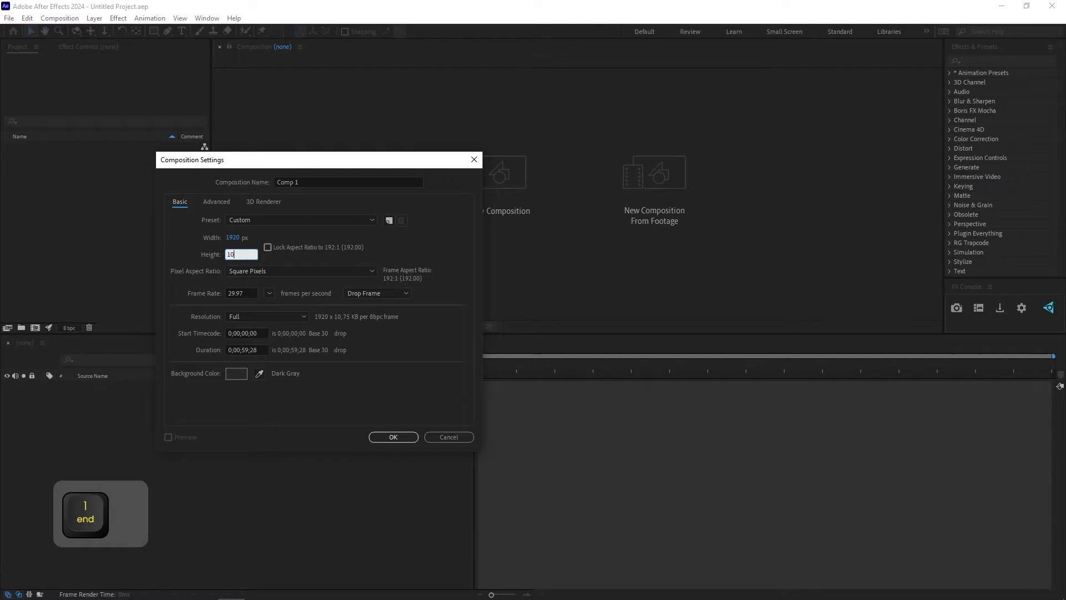
{"action": "type", "text": "80"}
{"action": "left_click", "coordinate": [407, 438]}
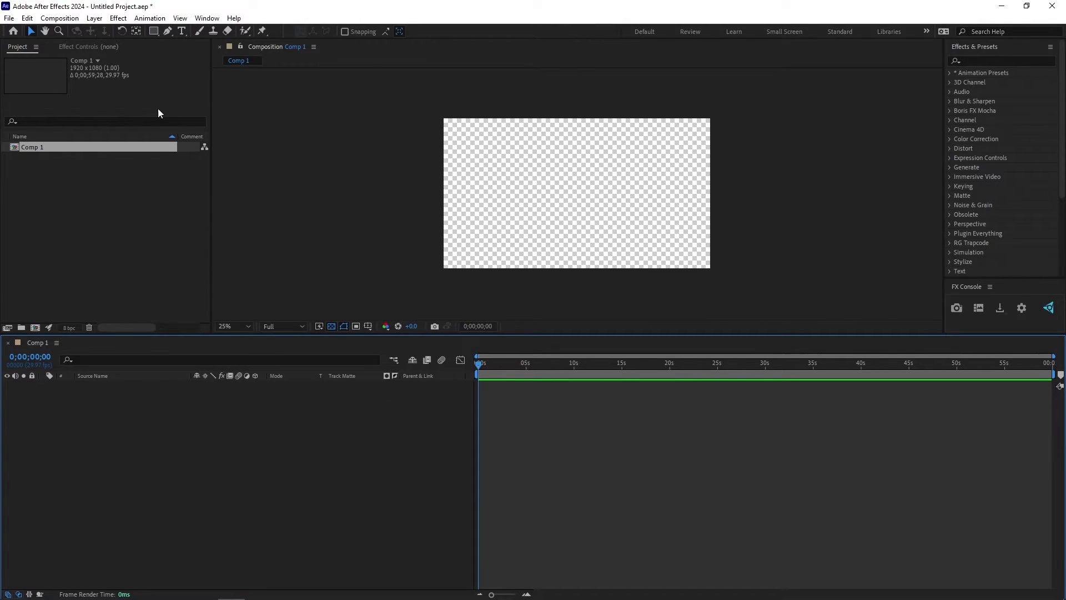
Add a HELLO text layer scaled up to fill the comp, then bring up FX Console's search bar
{"action": "left_click", "coordinate": [183, 31]}
{"action": "left_click", "coordinate": [560, 194]}
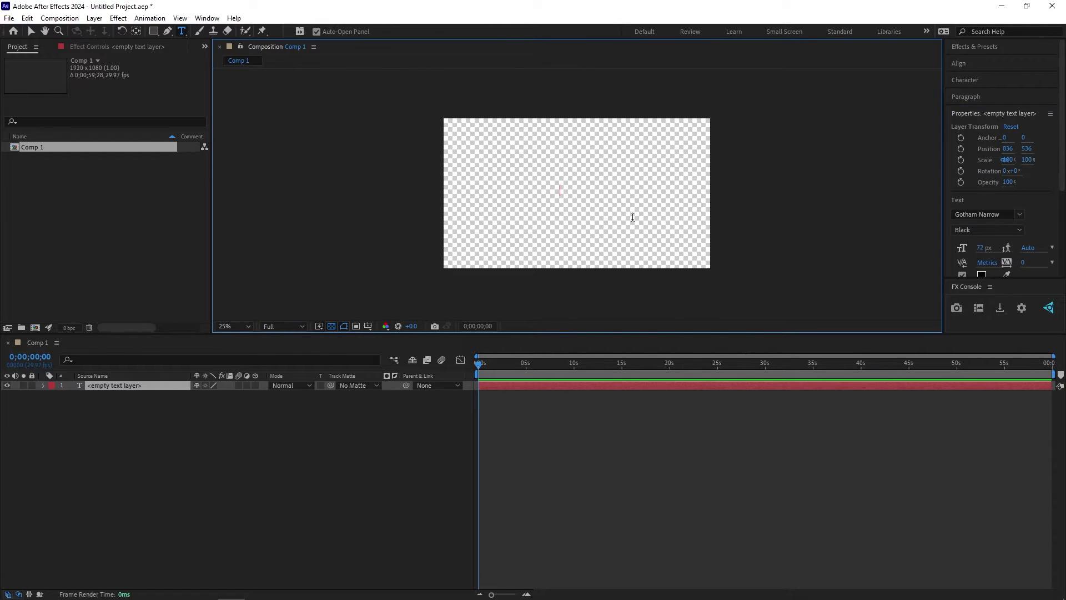
{"action": "type", "text": "Hello"}
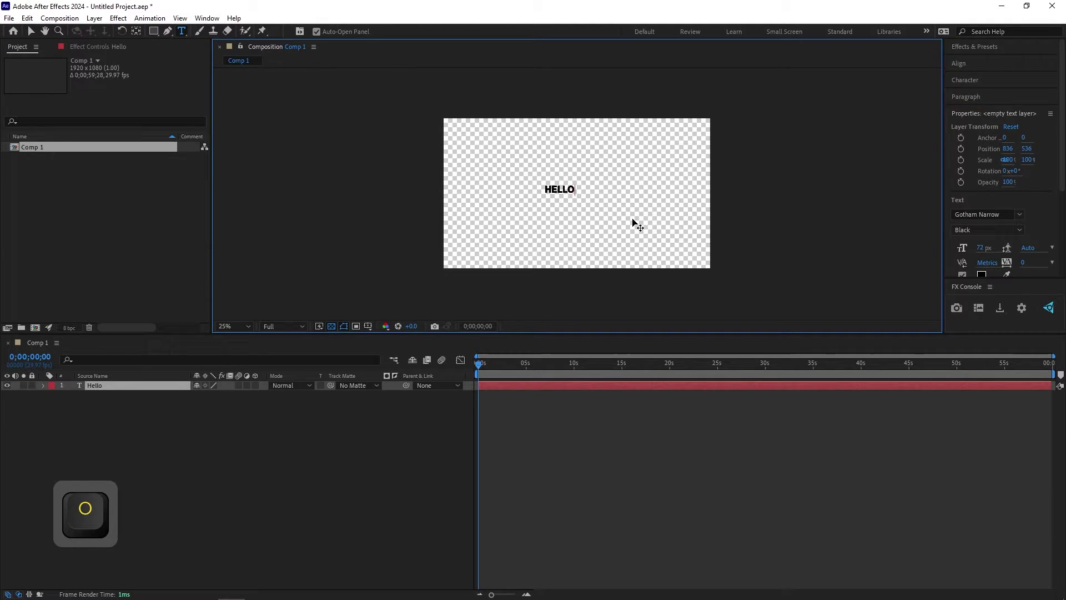
{"action": "left_click", "coordinate": [31, 31]}
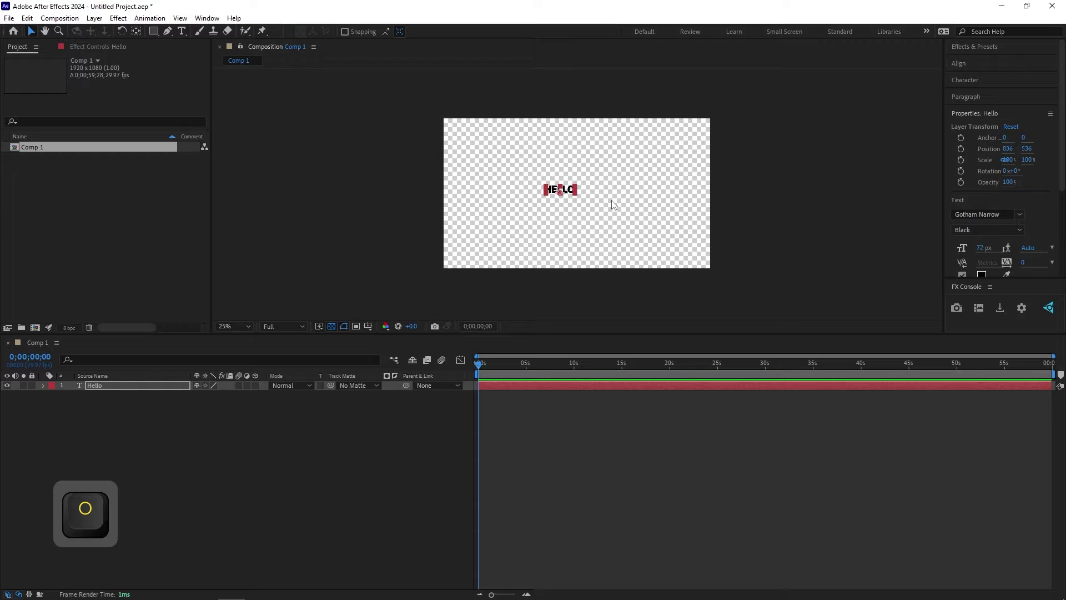
{"action": "left_click_drag", "start_coordinate": [577, 195], "coordinate": [604, 194]}
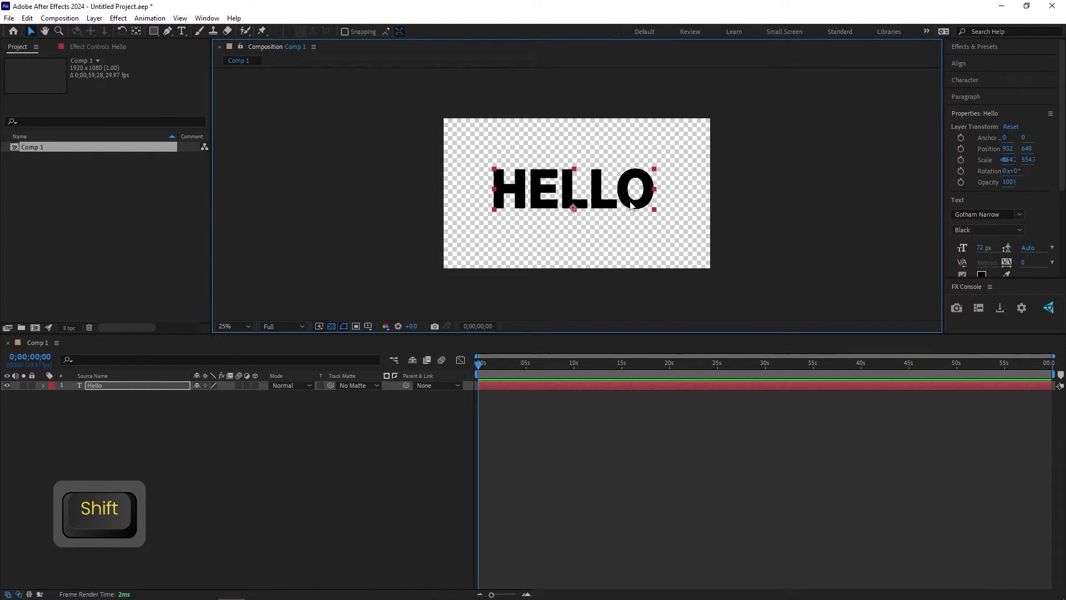
{"action": "key", "text": "ctrl+space"}
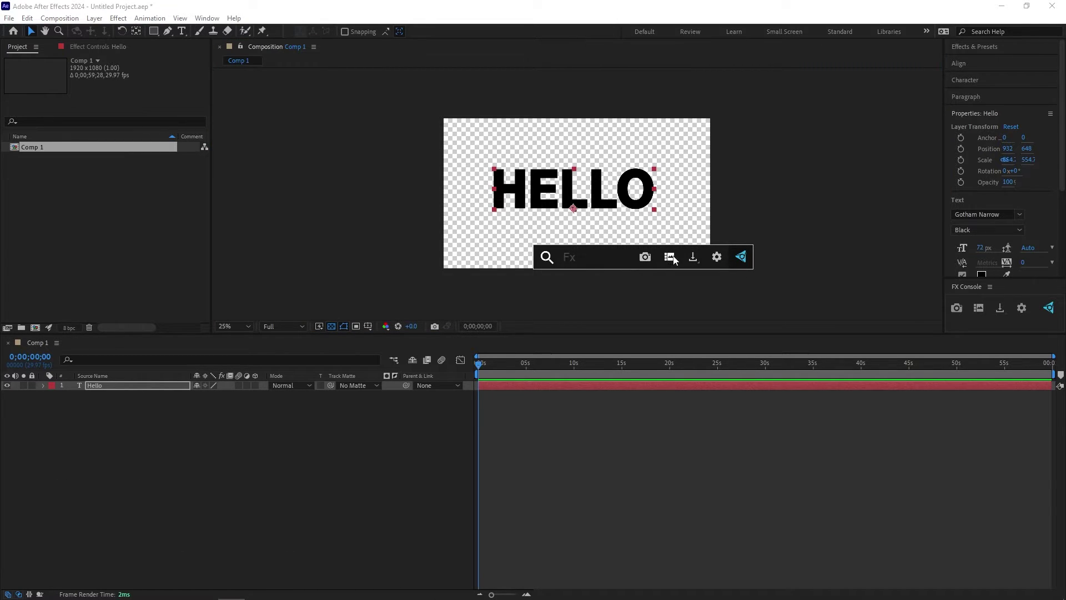
Open the FX Console settings from the gear icon and cancel without changes
{"action": "left_click", "coordinate": [716, 256]}
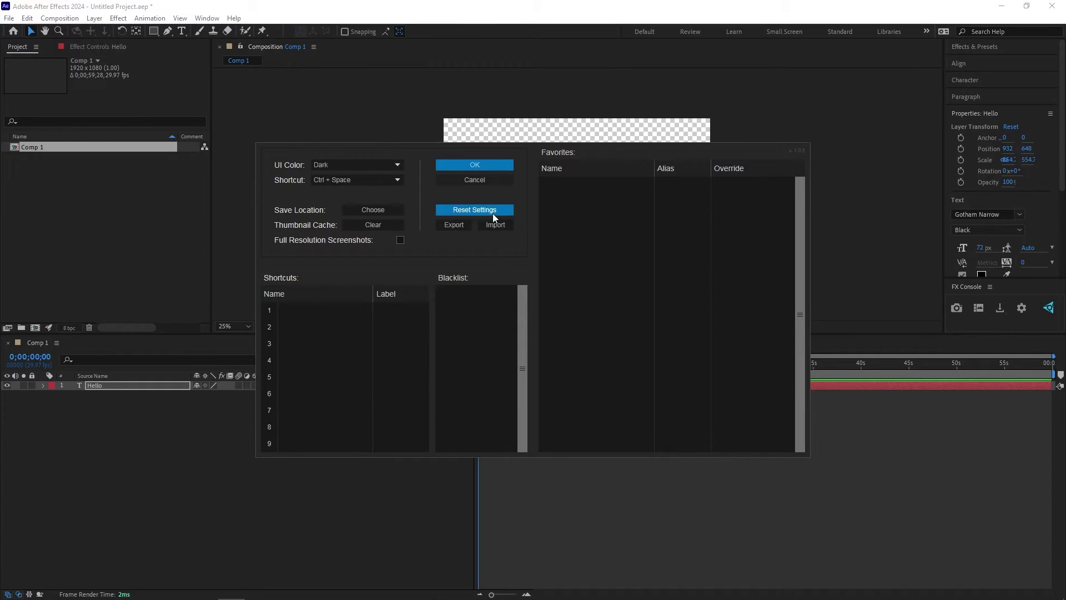
{"action": "left_click", "coordinate": [474, 180]}
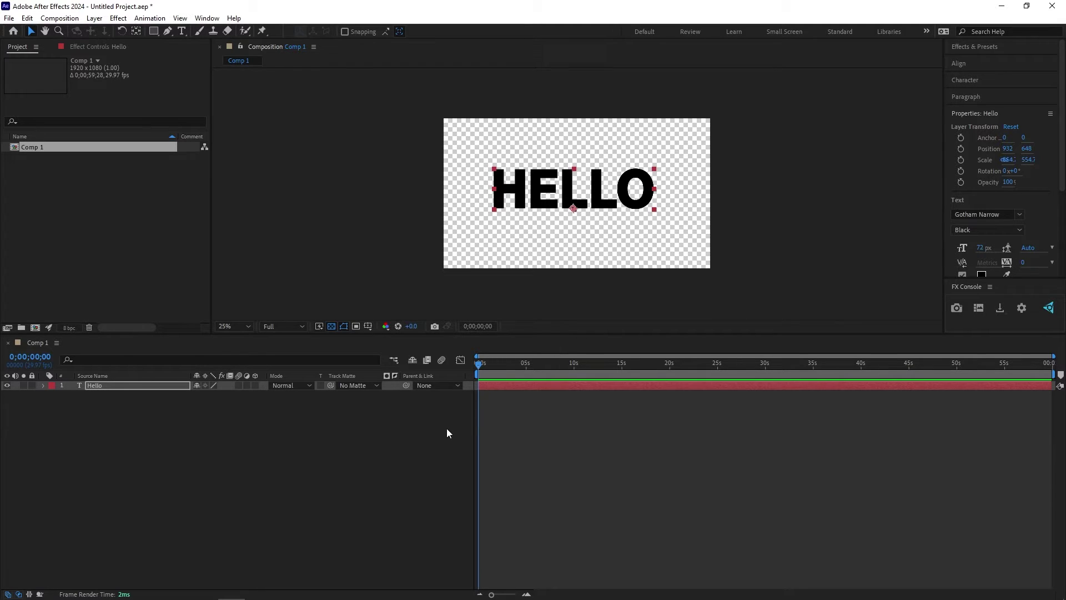
Screenshot the HELLO comp with FX Console's camera icon and open the screenshot gallery
{"action": "key", "text": "ctrl+space"}
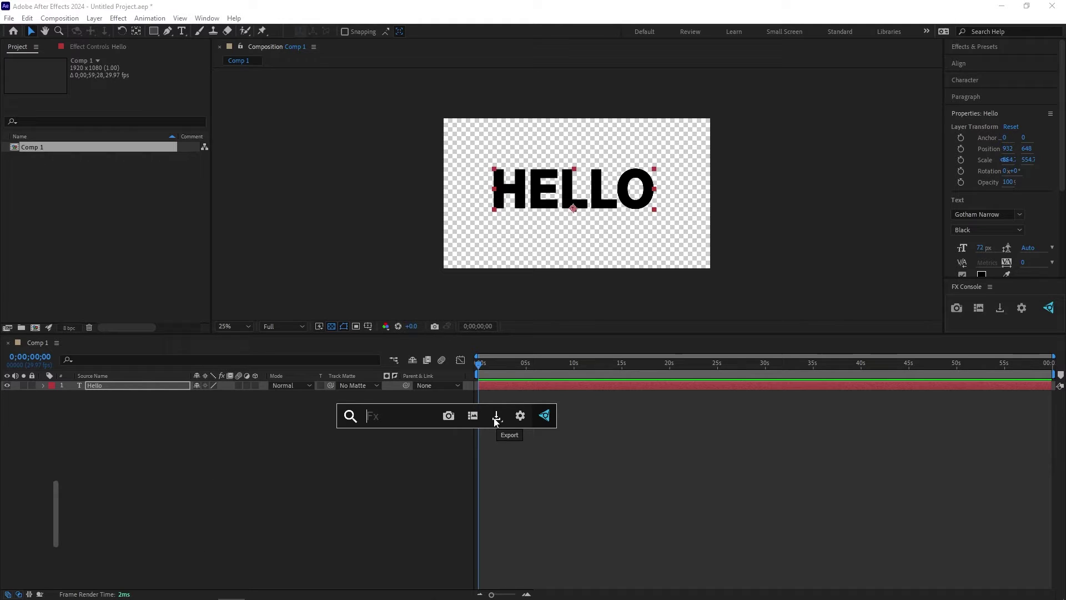
{"action": "left_click", "coordinate": [449, 417]}
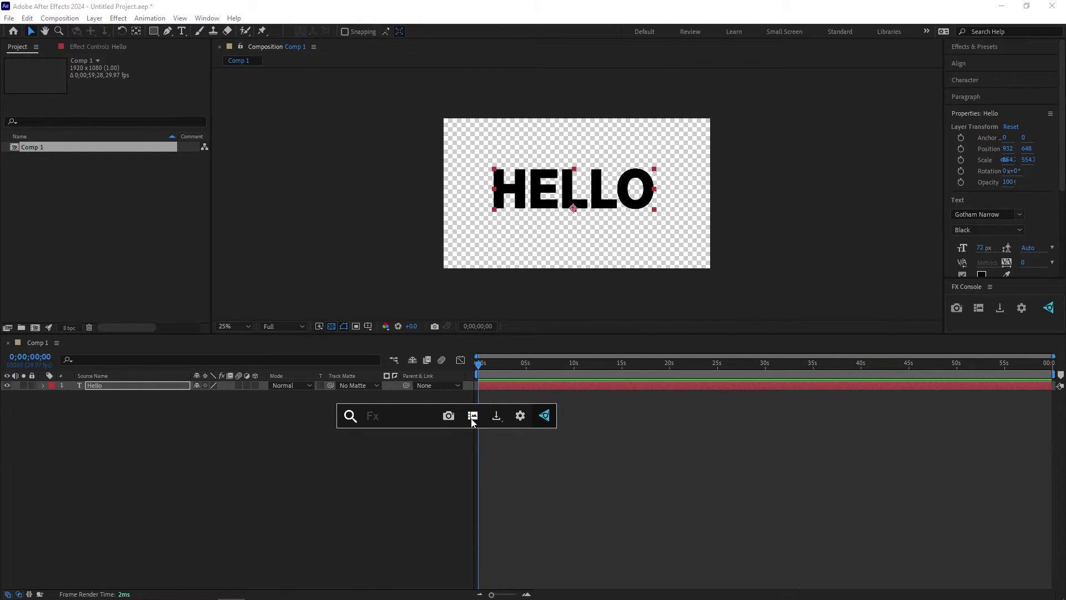
{"action": "left_click", "coordinate": [473, 419]}
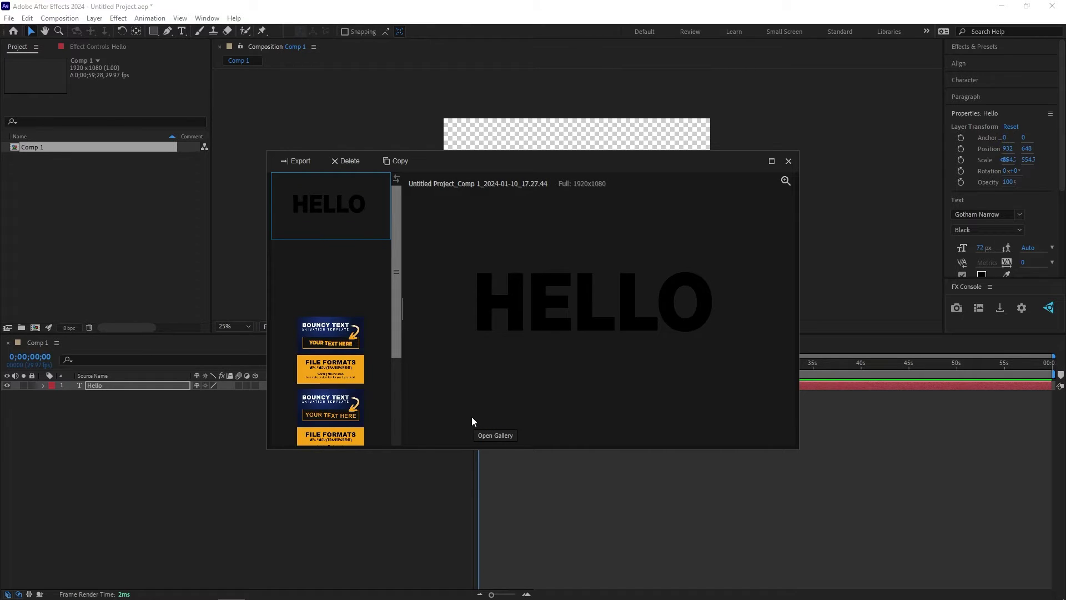
{"action": "left_click", "coordinate": [317, 277]}
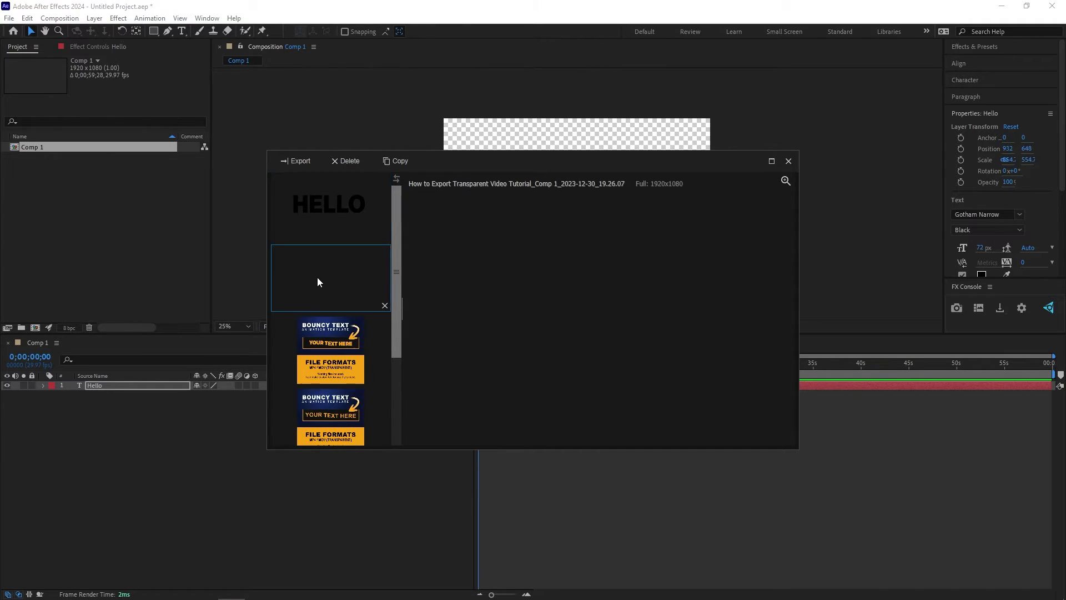
{"action": "scroll", "coordinate": [319, 299], "scroll_direction": "down", "scroll_amount": 2}
{"action": "left_click", "coordinate": [326, 404]}
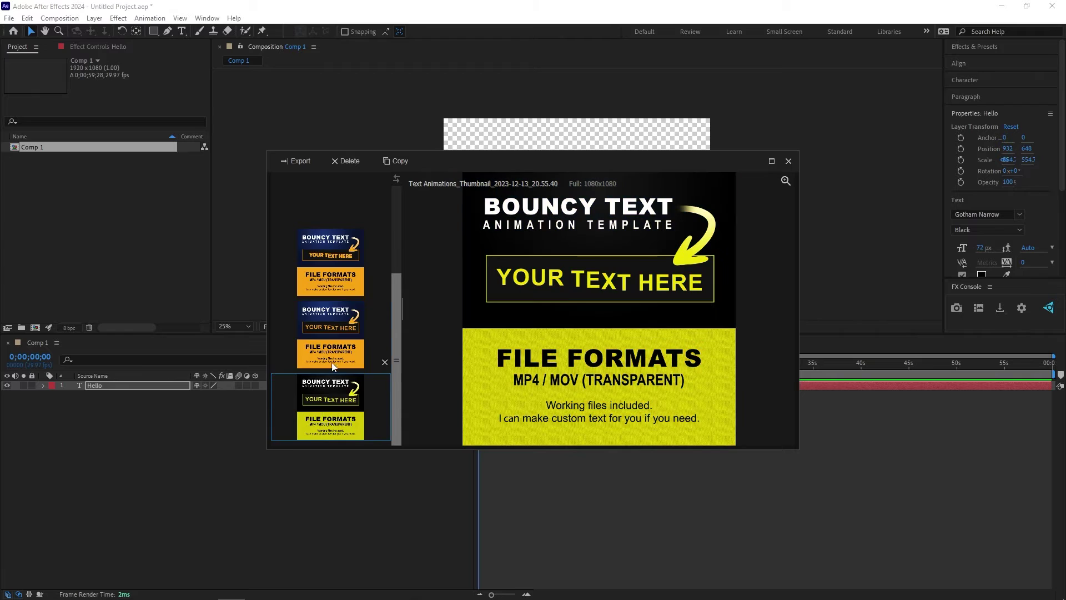
{"action": "scroll", "coordinate": [331, 389], "scroll_direction": "up", "scroll_amount": 2}
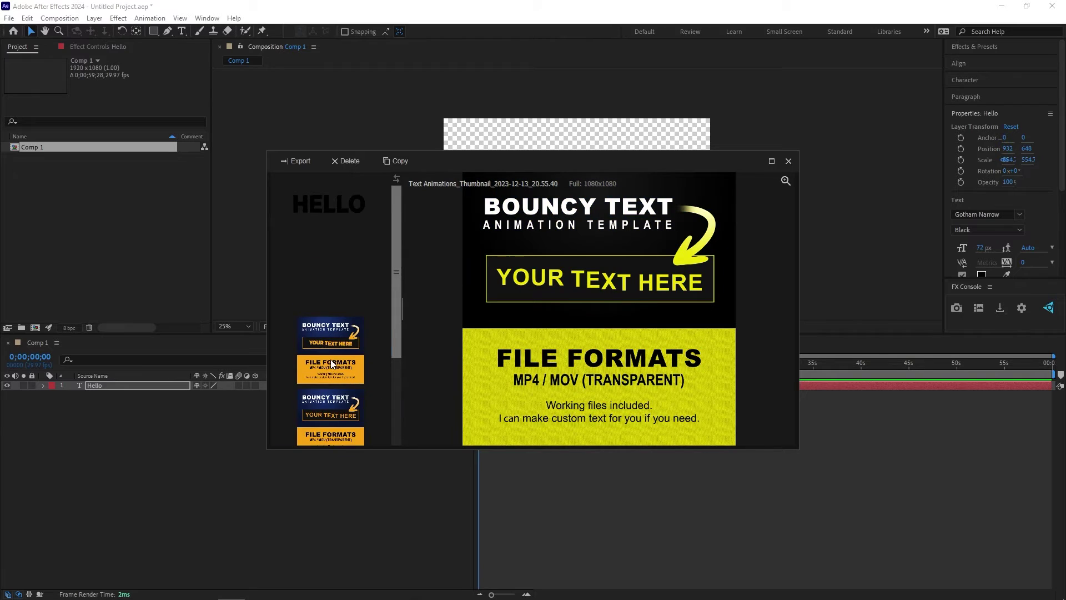
{"action": "left_click", "coordinate": [335, 211]}
{"action": "left_click", "coordinate": [298, 161]}
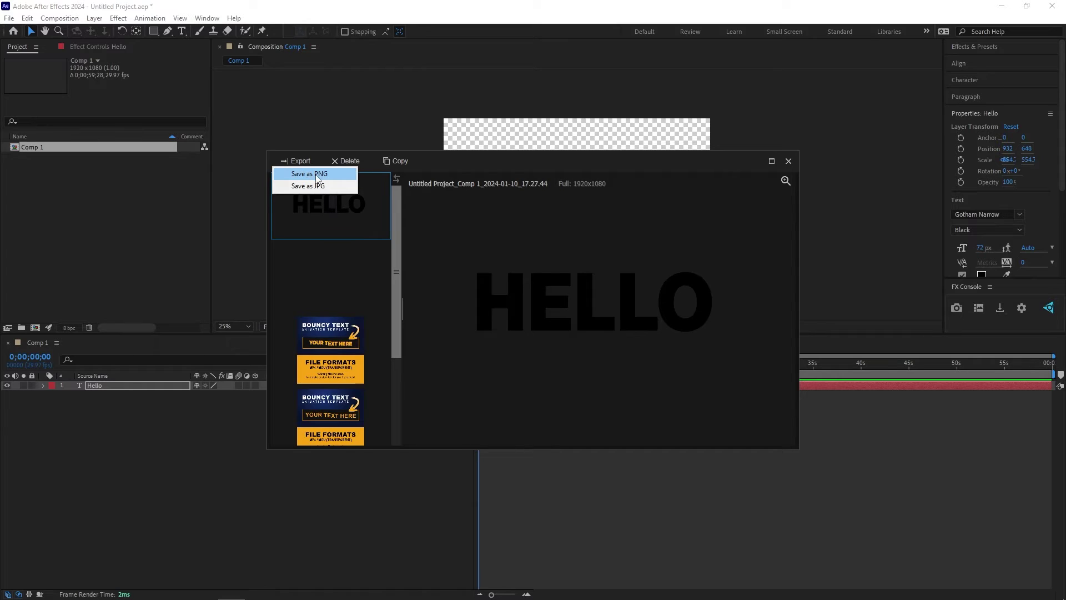
{"action": "left_click", "coordinate": [315, 174]}
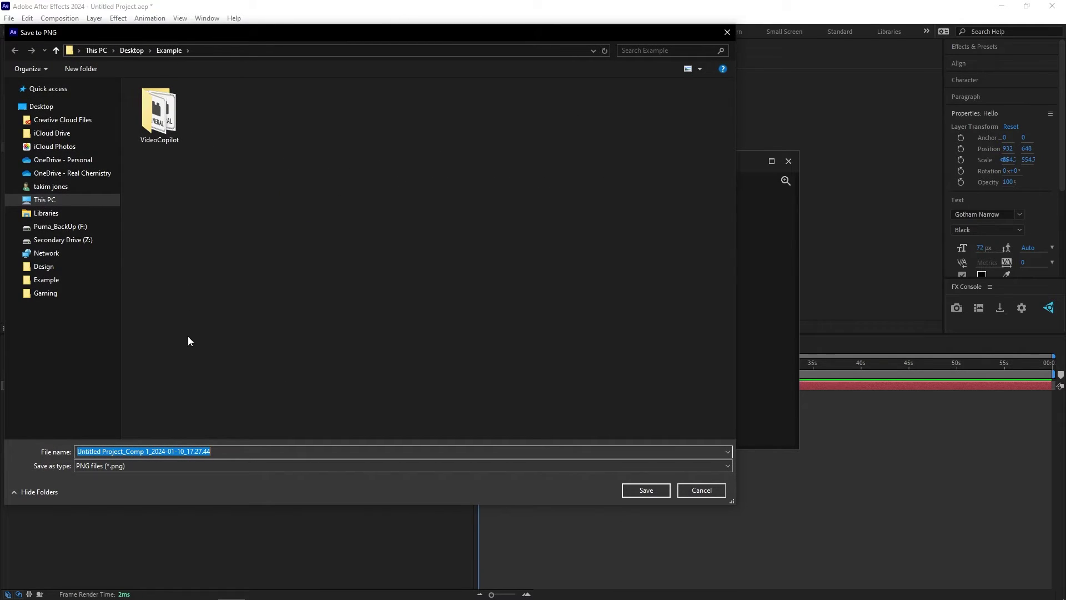
{"action": "left_click", "coordinate": [702, 490]}
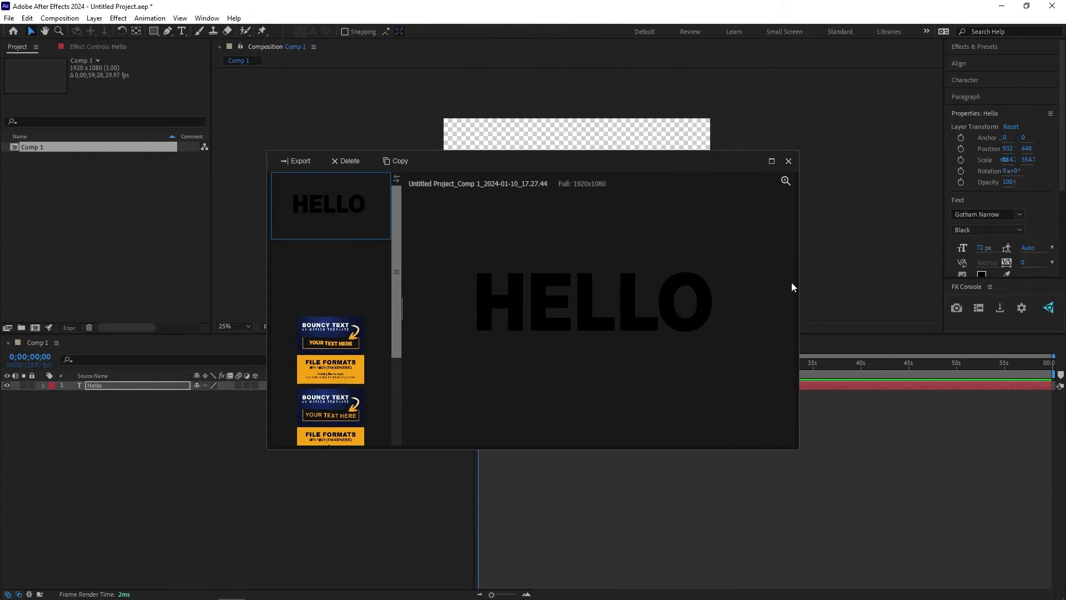